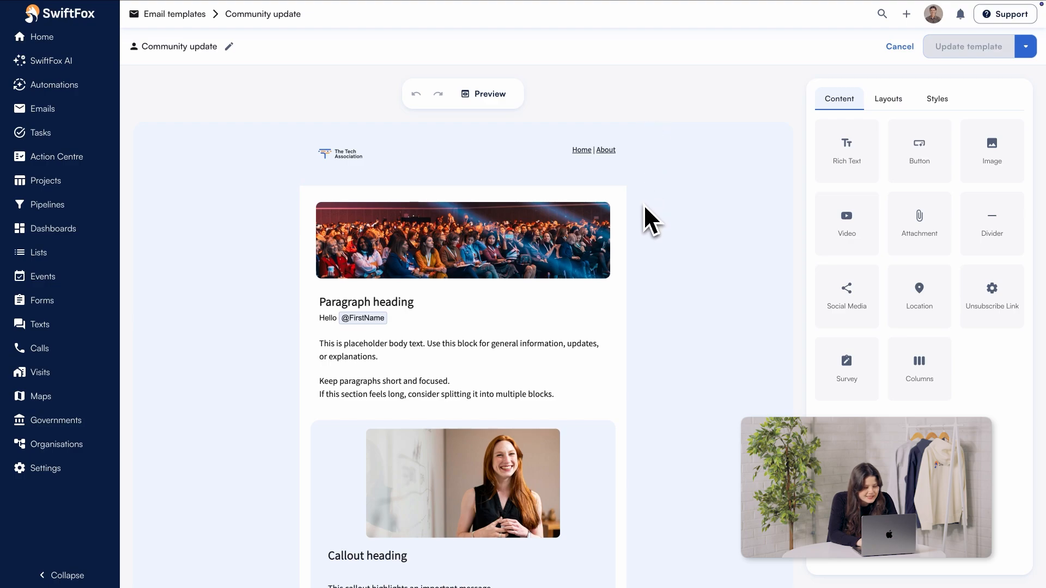
# Step: Review the content blocks of the Community update template, from the header image to the primary action block
pyautogui.scroll(-8, 643, 385)
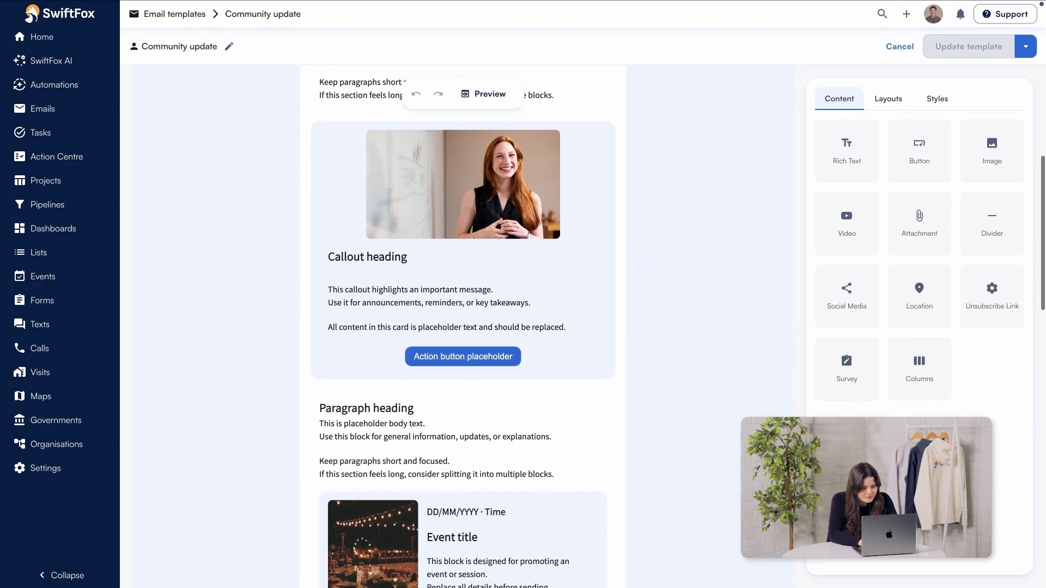
pyautogui.scroll(-9, 463, 326)
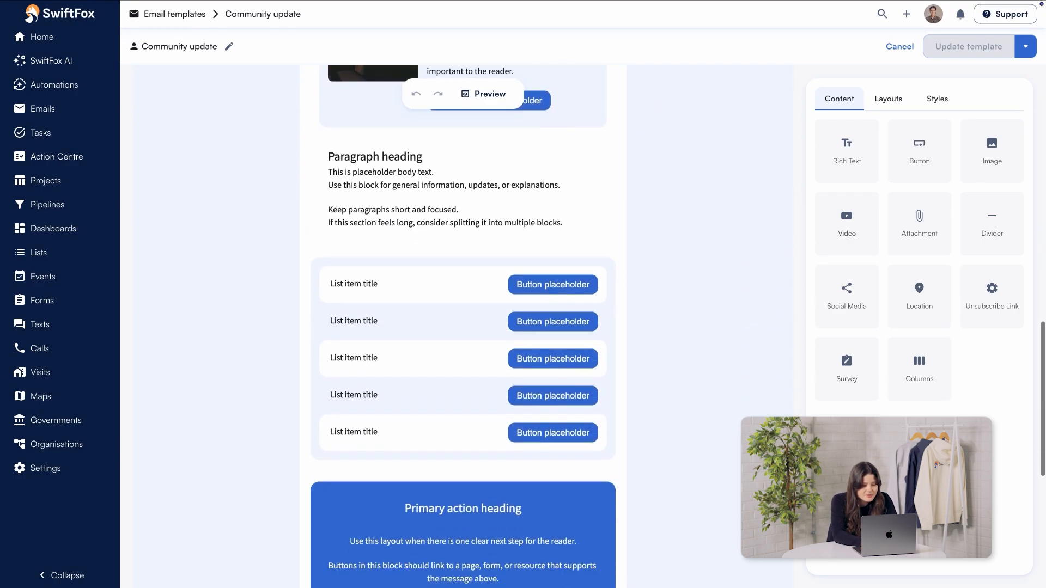
pyautogui.scroll(-6, 463, 327)
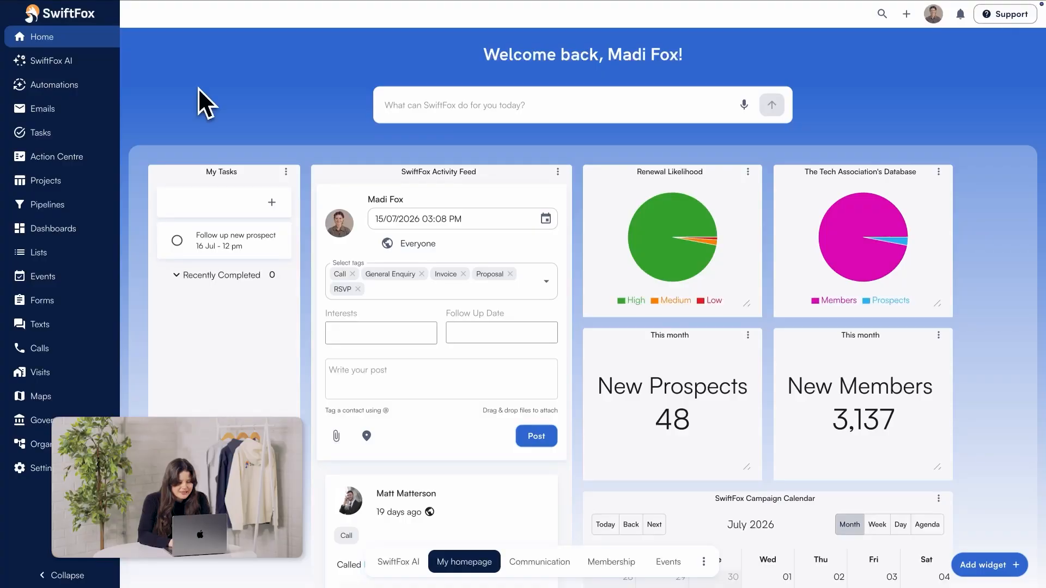
# Step: Start a new email campaign and search the template library for "Newsle"
pyautogui.click(95, 108)
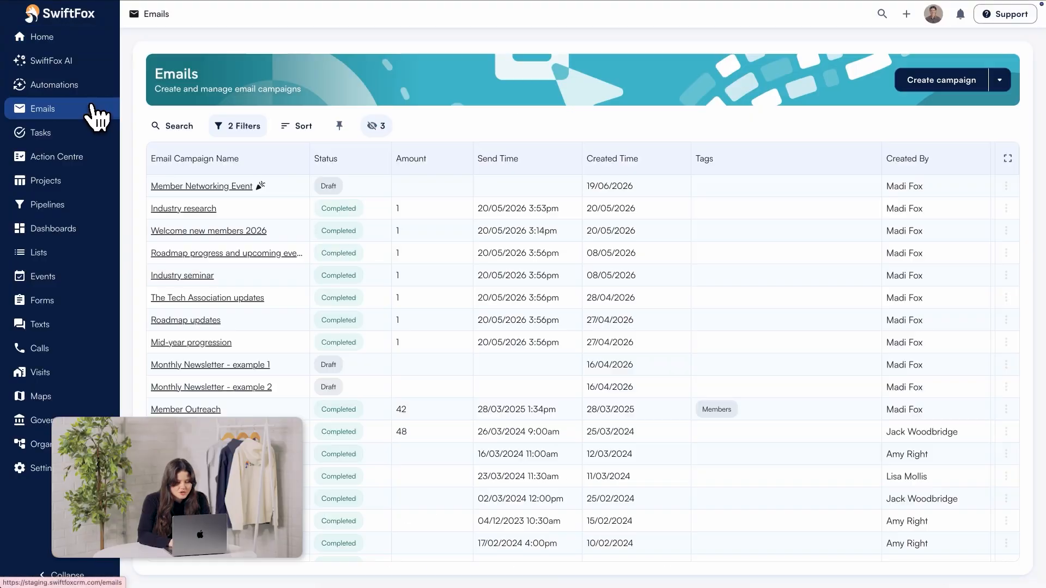
pyautogui.click(913, 81)
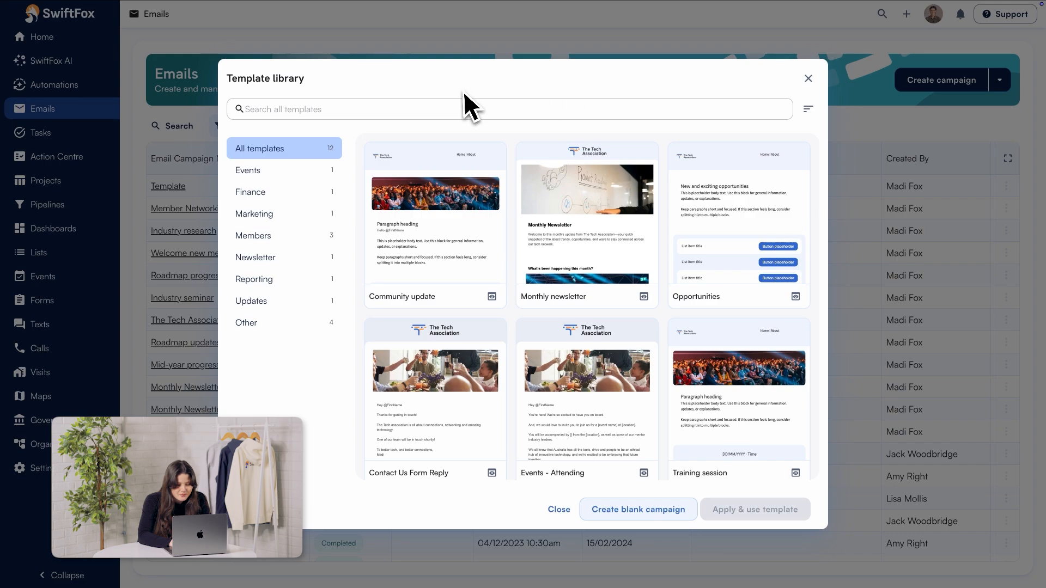
pyautogui.click(344, 106)
pyautogui.write('News')
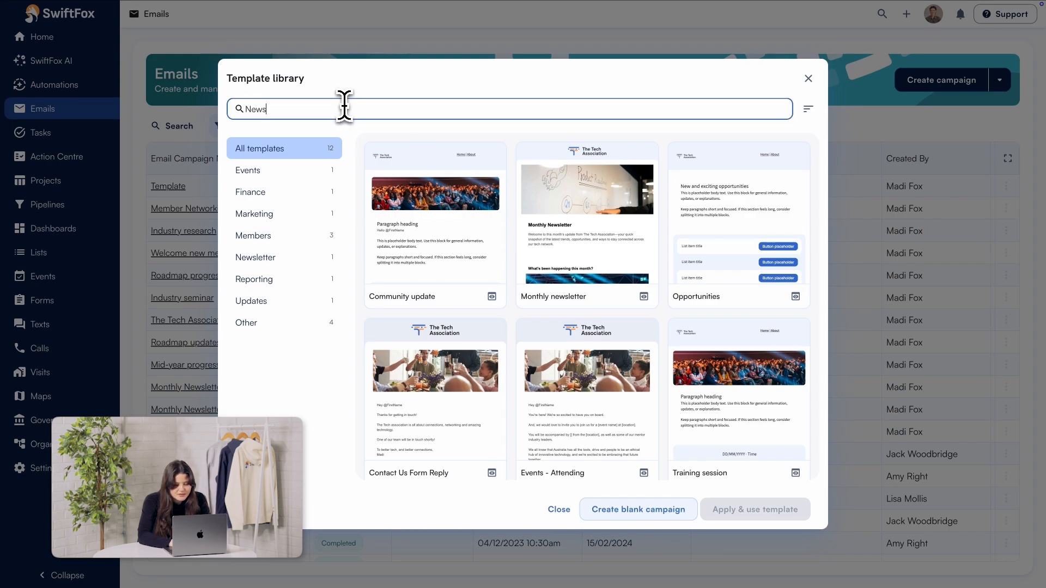
pyautogui.write('le')
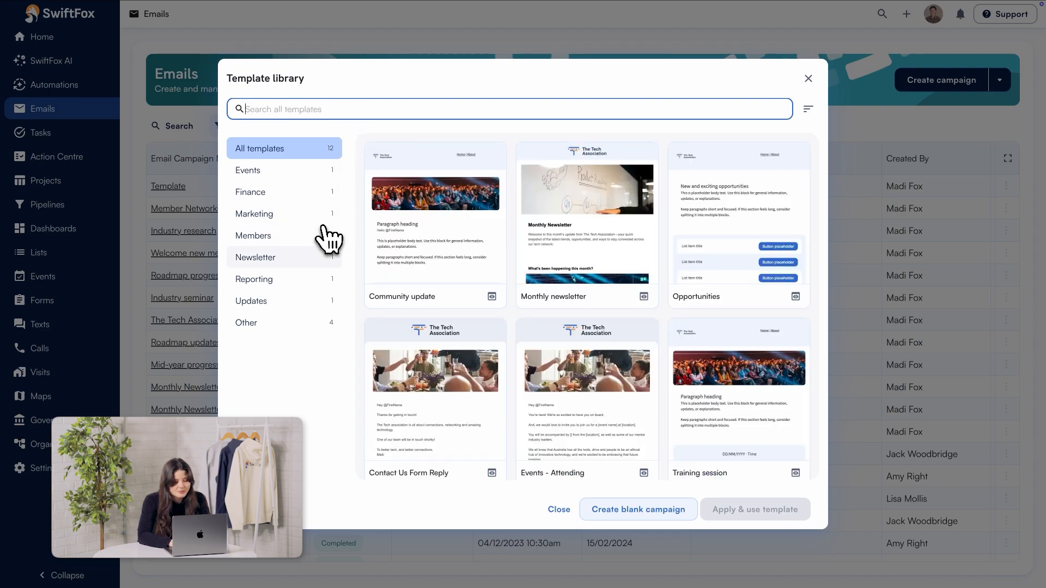
# Step: Filter the template library to the Updates category and preview the Product updates template
pyautogui.click(287, 301)
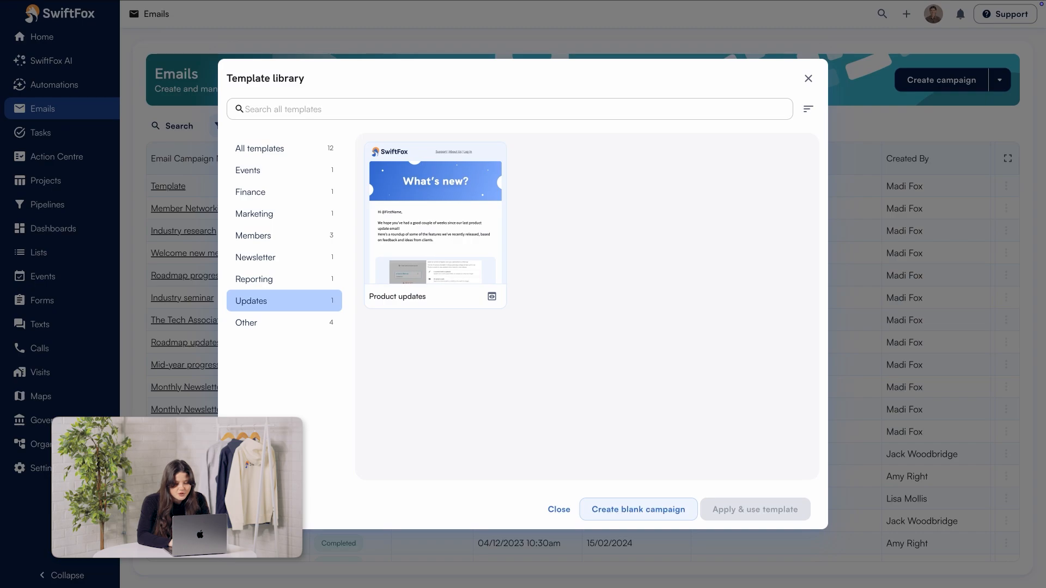
pyautogui.click(492, 298)
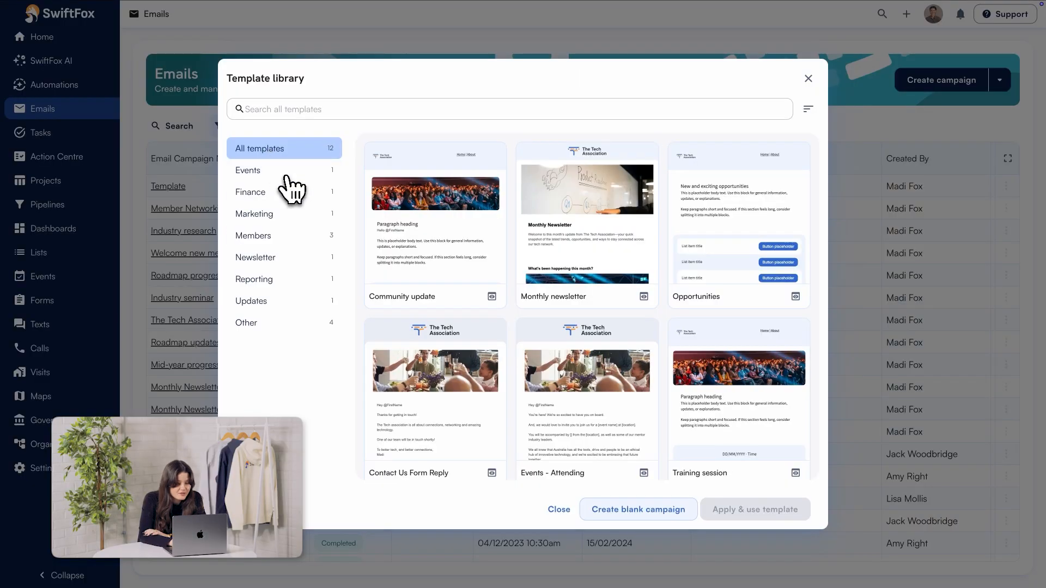
# Step: Create a blank campaign and apply the Monthly newsletter template to its design, including the template tags
pyautogui.click(635, 512)
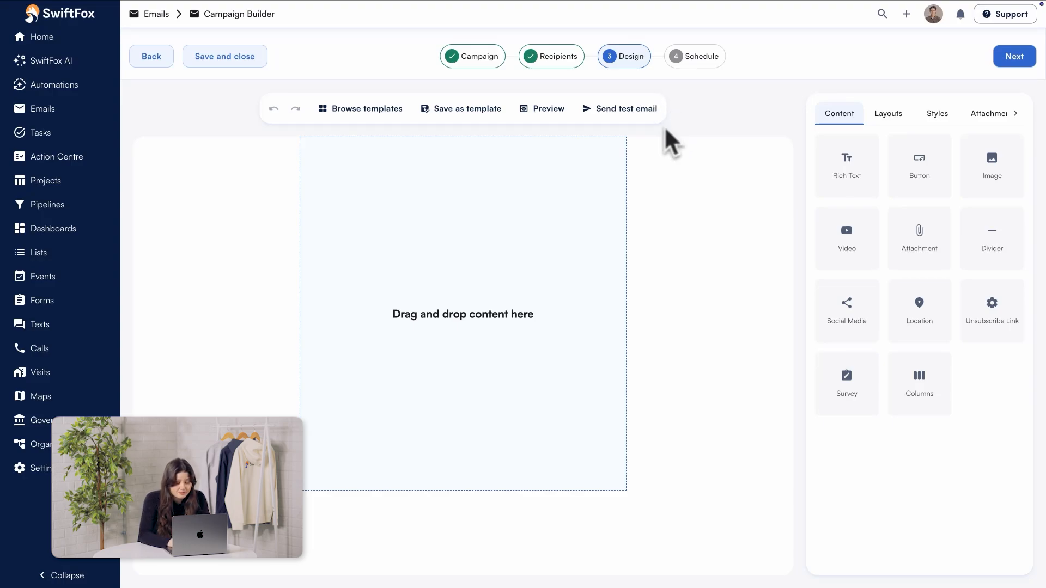
pyautogui.click(375, 112)
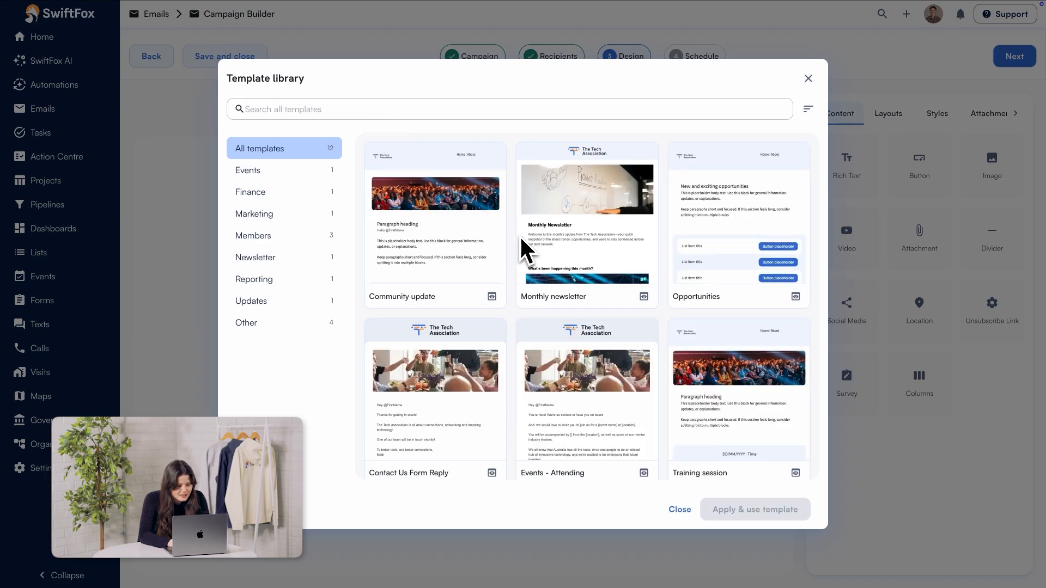
pyautogui.click(542, 243)
pyautogui.click(742, 509)
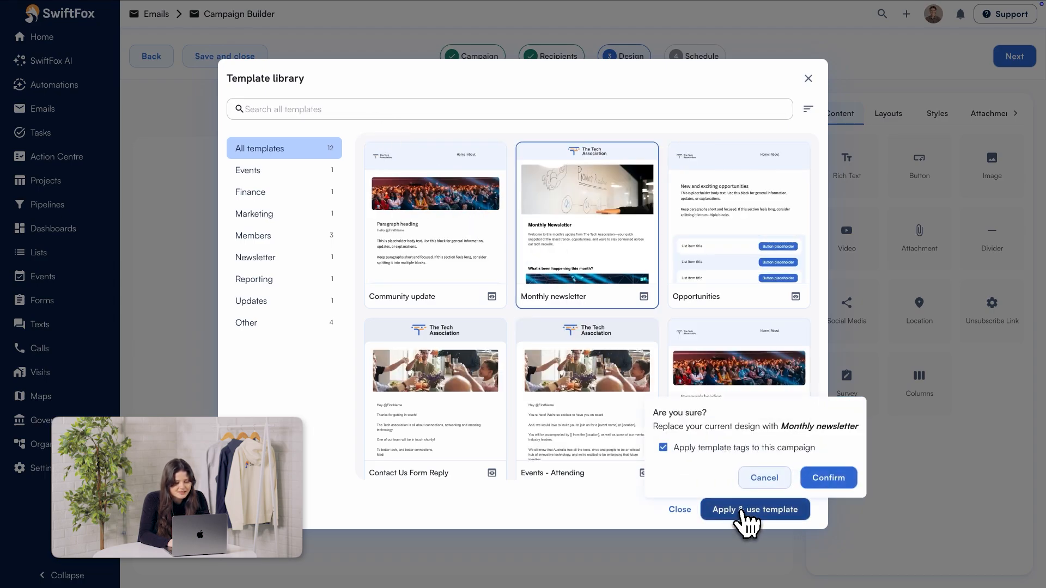
pyautogui.click(821, 484)
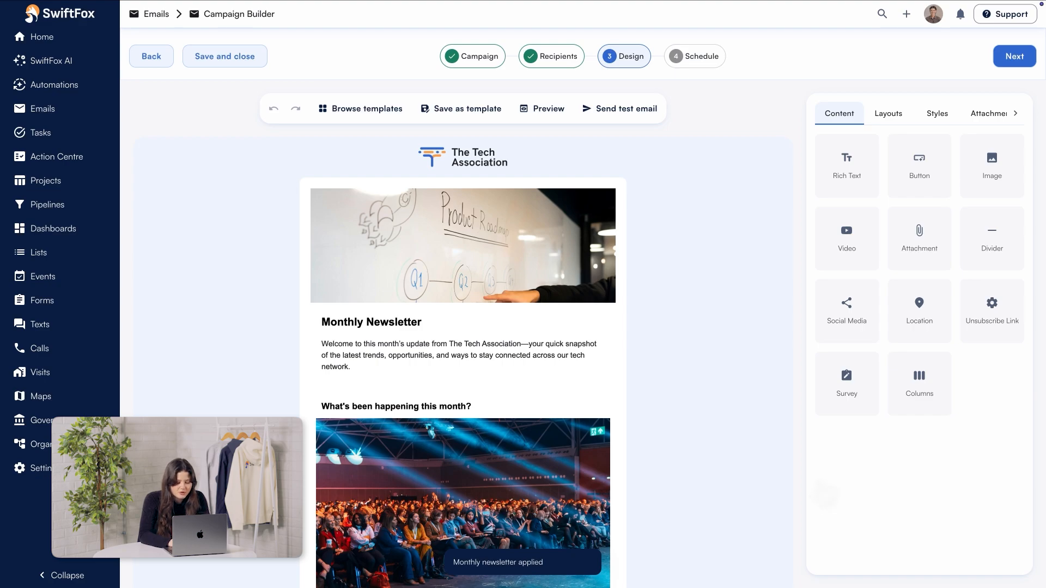
# Step: Open the form for saving the campaign design as a template, ready at the template name
pyautogui.click(462, 110)
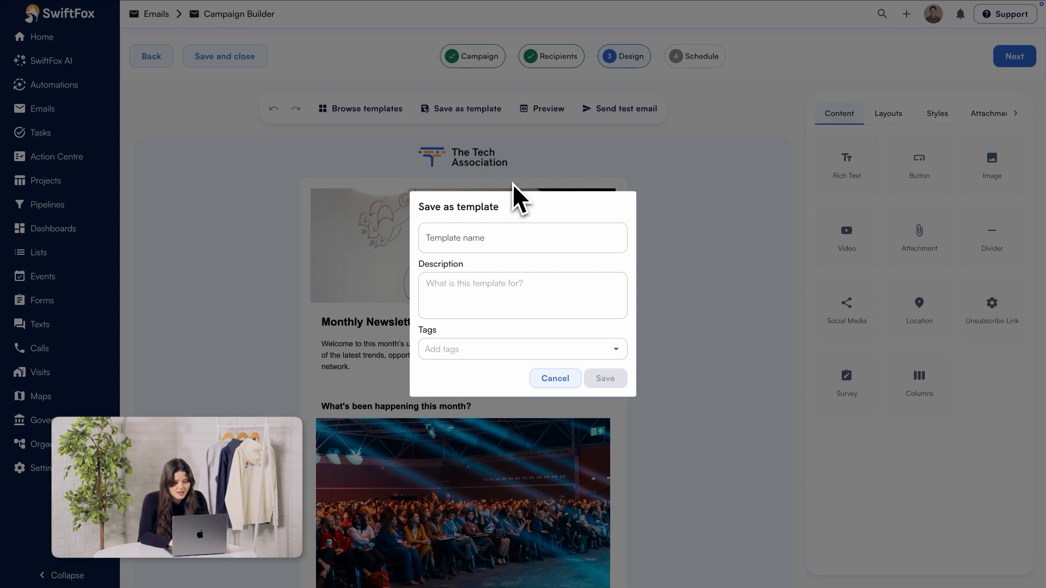
pyautogui.click(546, 238)
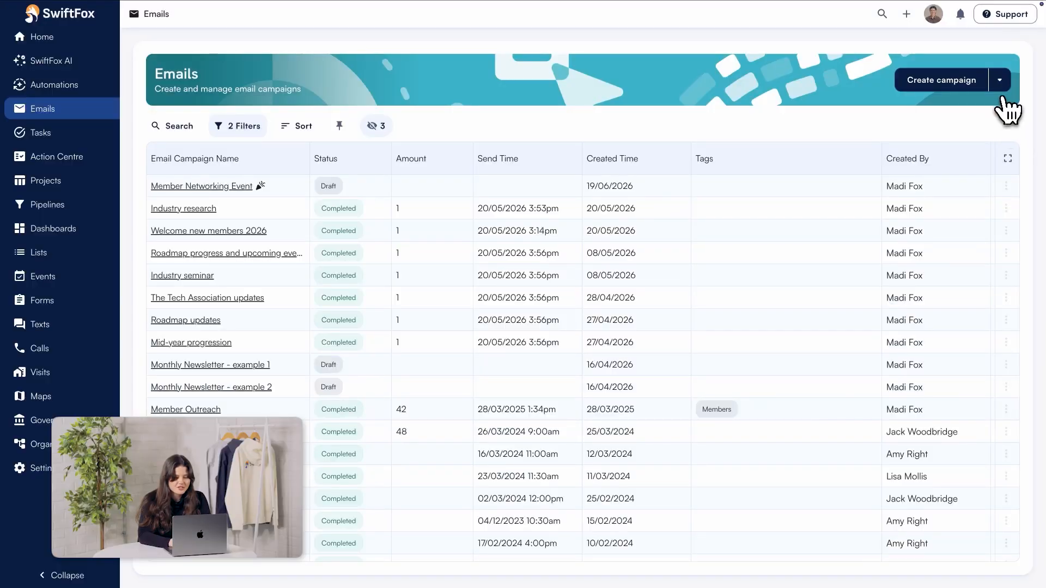
# Step: Open the Donation outreach template for editing from the email template manager
pyautogui.click(1000, 83)
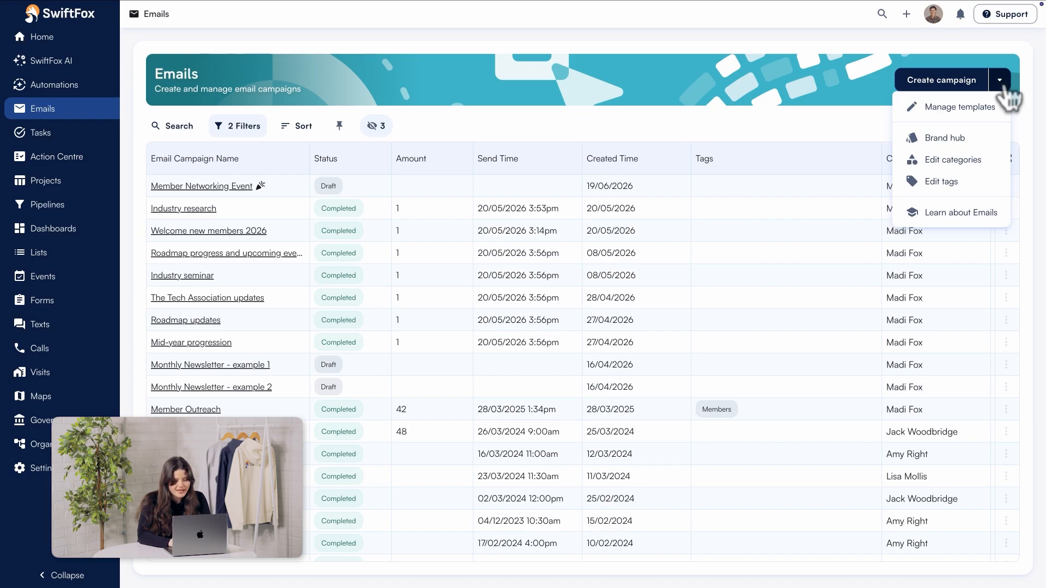
pyautogui.click(998, 119)
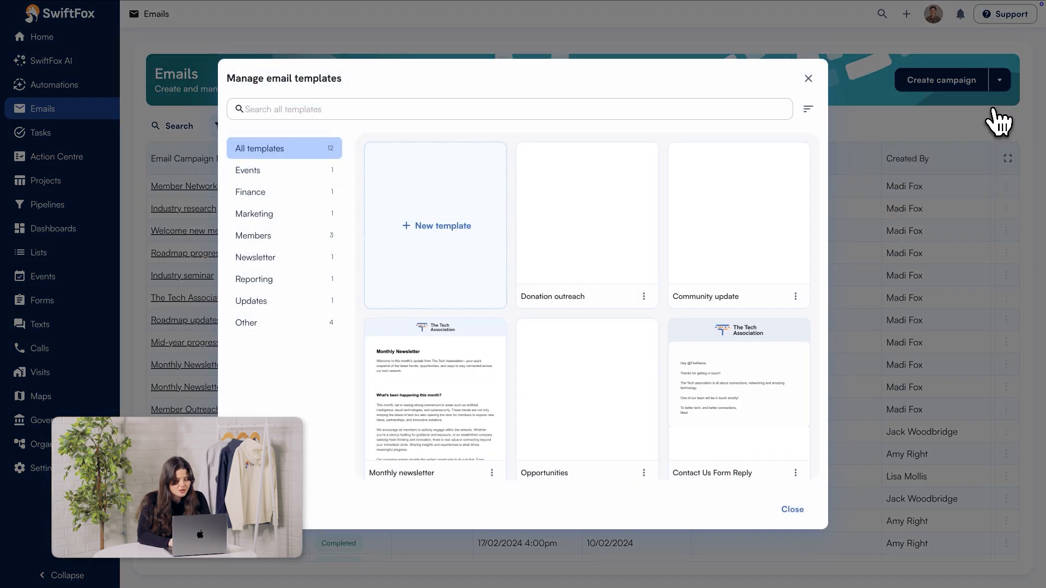
pyautogui.click(644, 297)
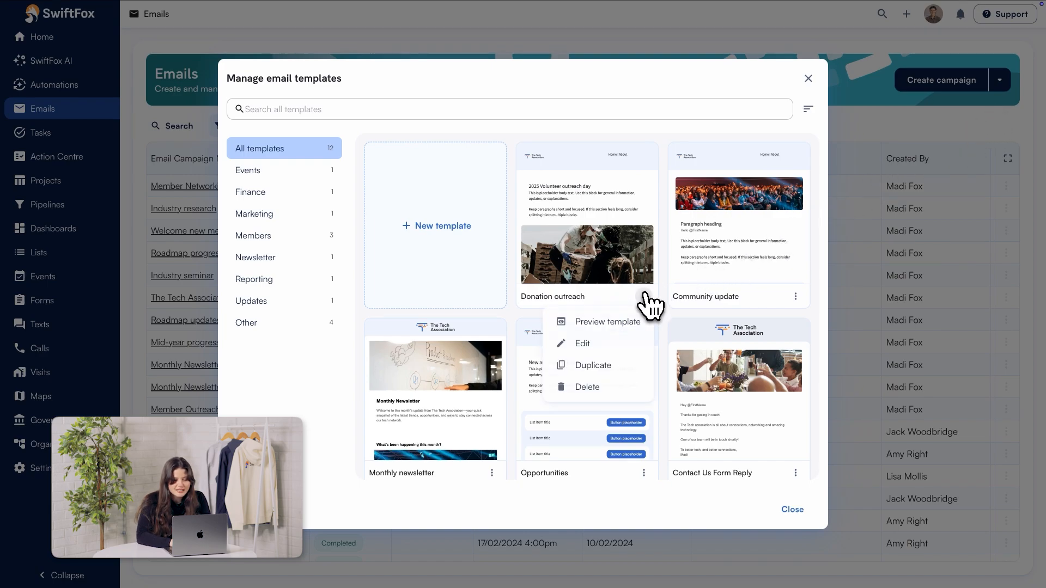
pyautogui.click(618, 342)
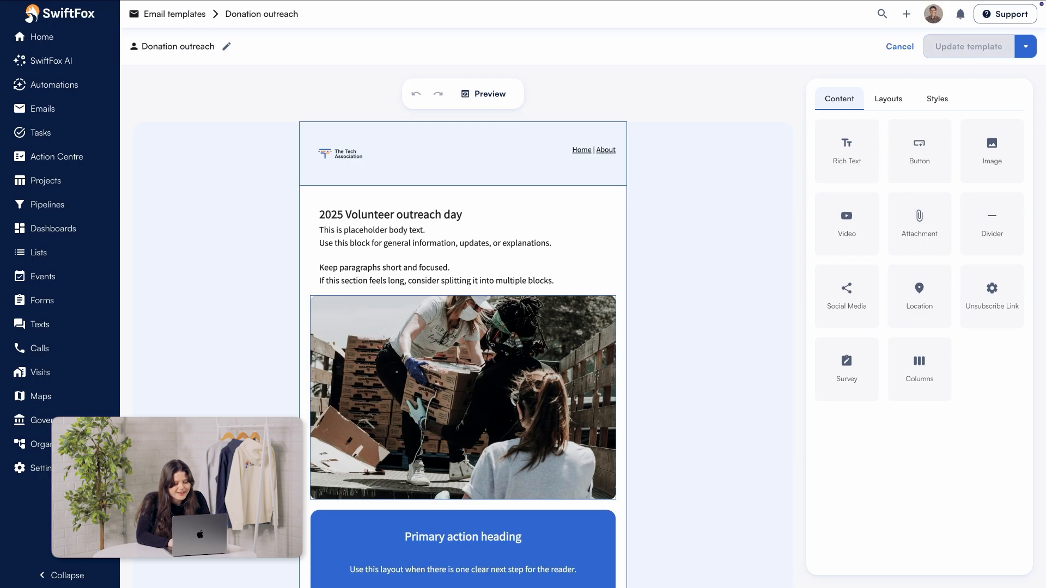
# Step: Change the year in the Volunteer outreach day heading to 2026 and update the template
pyautogui.click(341, 215)
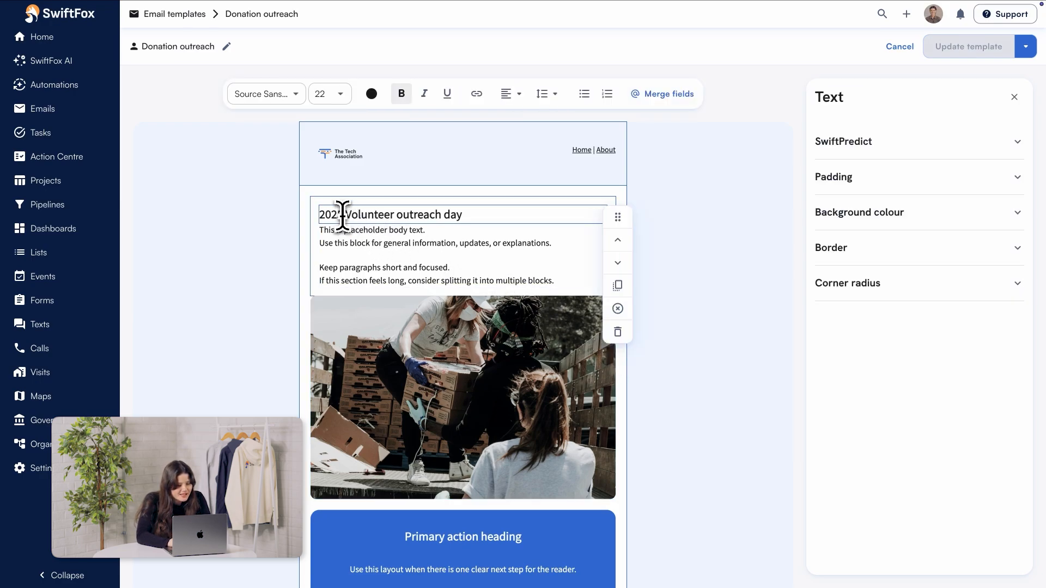
pyautogui.press('BackSpace')
pyautogui.press('BackSpace')
pyautogui.press('BackSpace')
pyautogui.press('BackSpace')
pyautogui.write('2026')
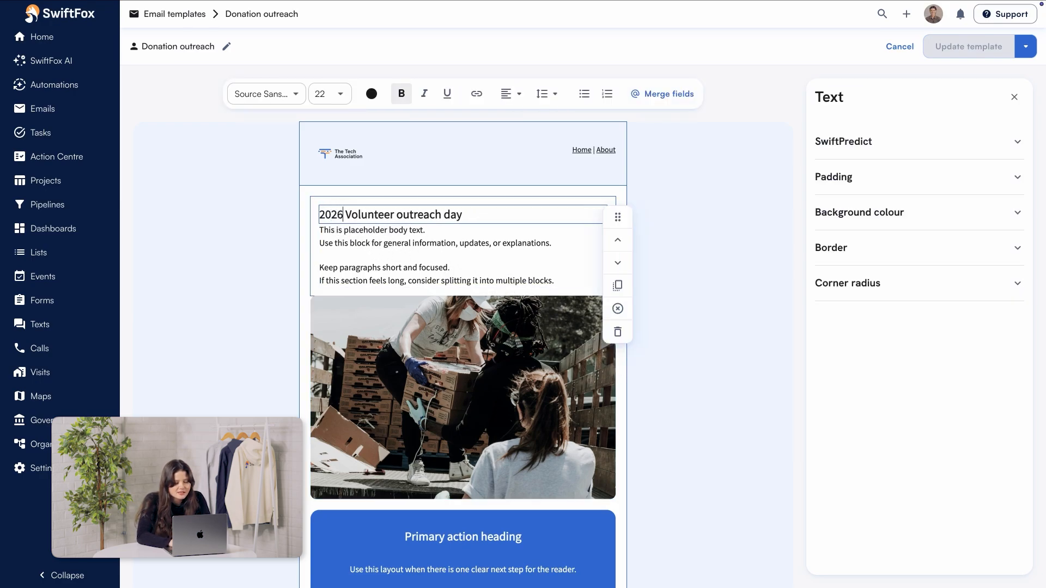
pyautogui.click(959, 52)
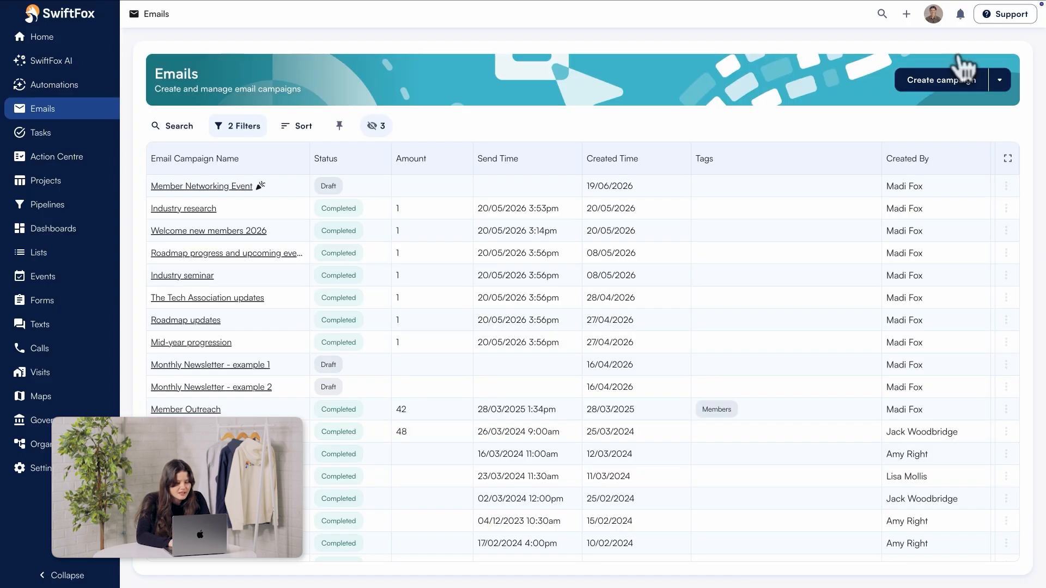
# Step: Preview the updated Donation outreach template from the template manager and return to the template list
pyautogui.click(1000, 80)
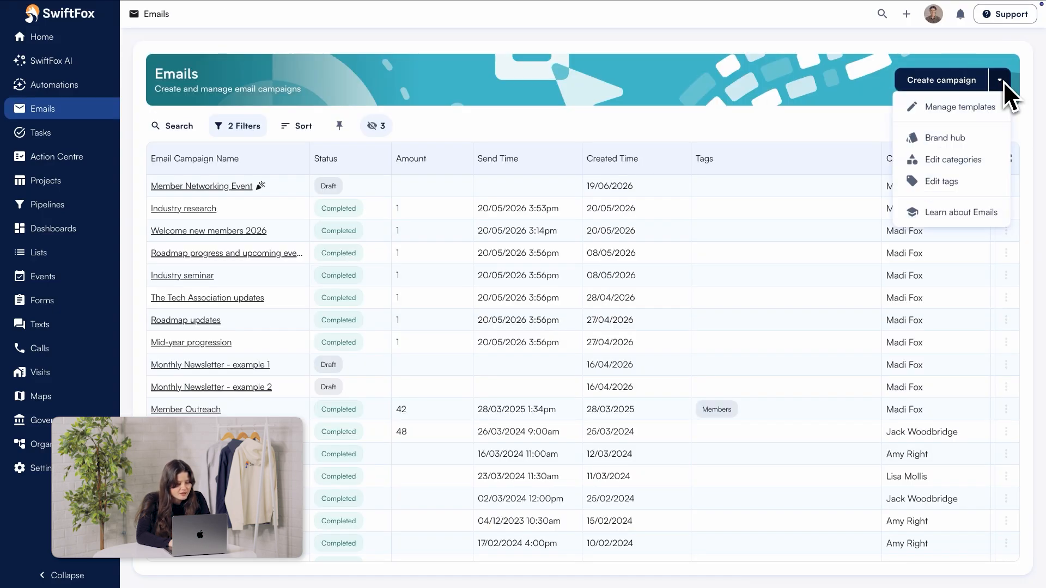
pyautogui.click(957, 113)
pyautogui.click(648, 295)
pyautogui.click(615, 325)
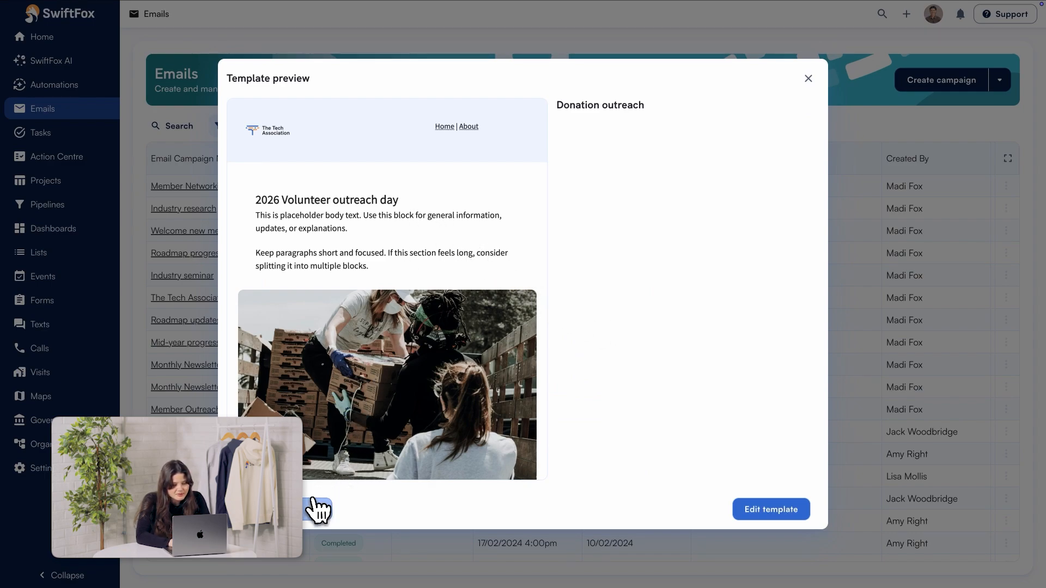
pyautogui.click(315, 510)
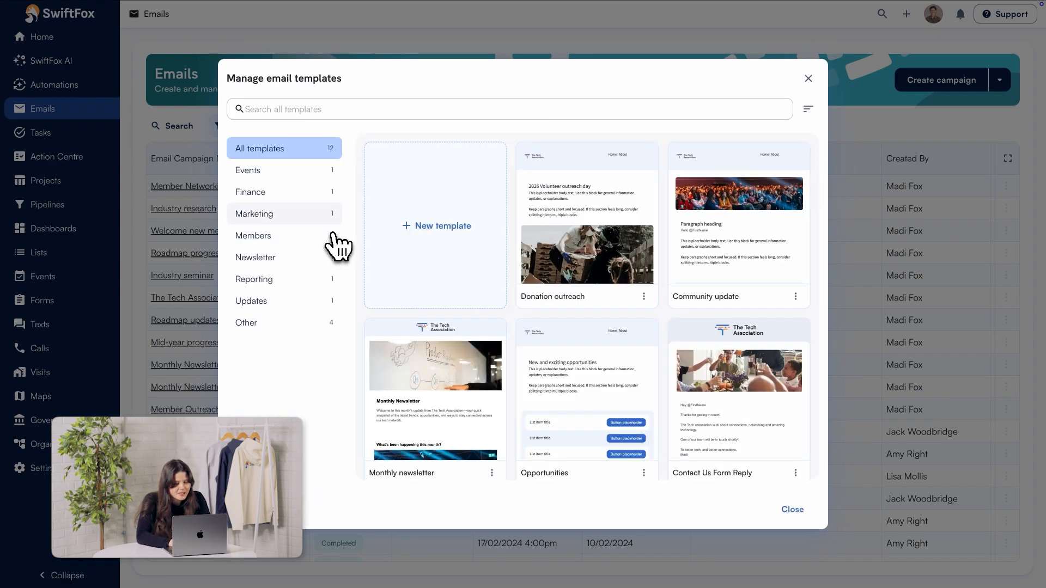
# Step: Browse the Events, Finance, Marketing, Members, Newsletter, Reporting and Updates template categories
pyautogui.click(289, 172)
pyautogui.click(291, 193)
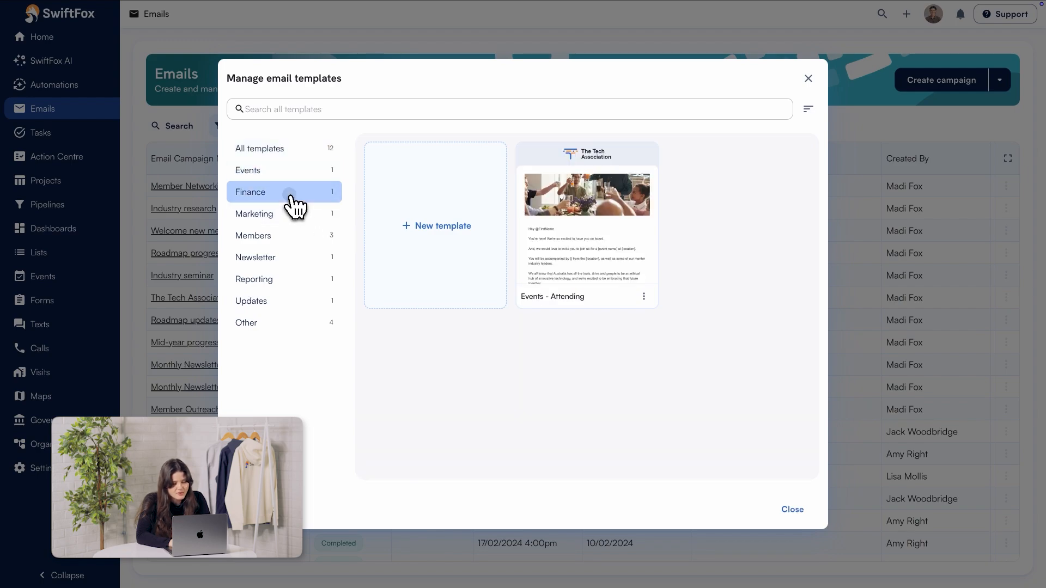
pyautogui.click(293, 214)
pyautogui.click(295, 237)
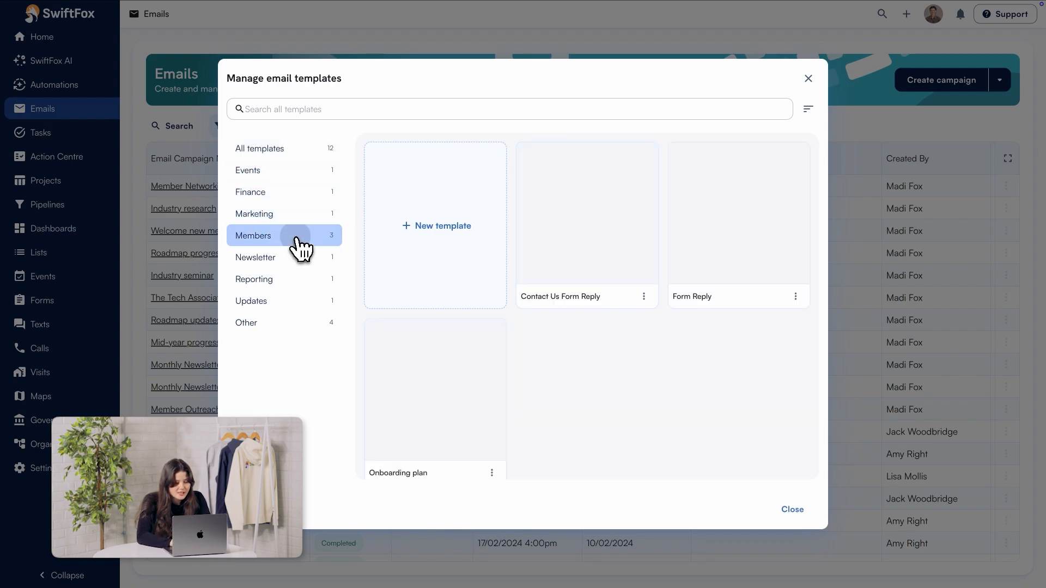
pyautogui.click(296, 257)
pyautogui.click(294, 280)
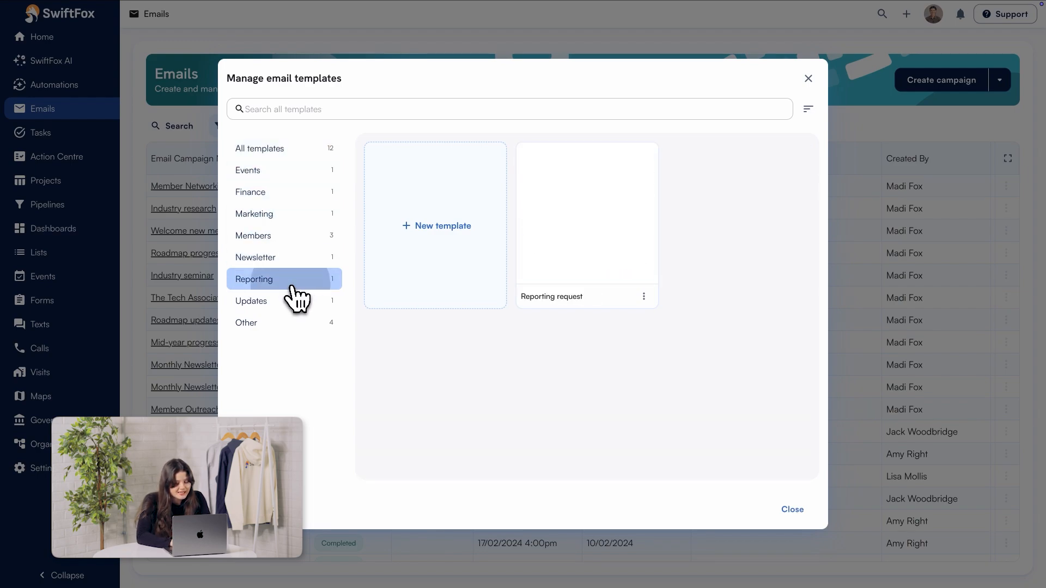
pyautogui.click(289, 302)
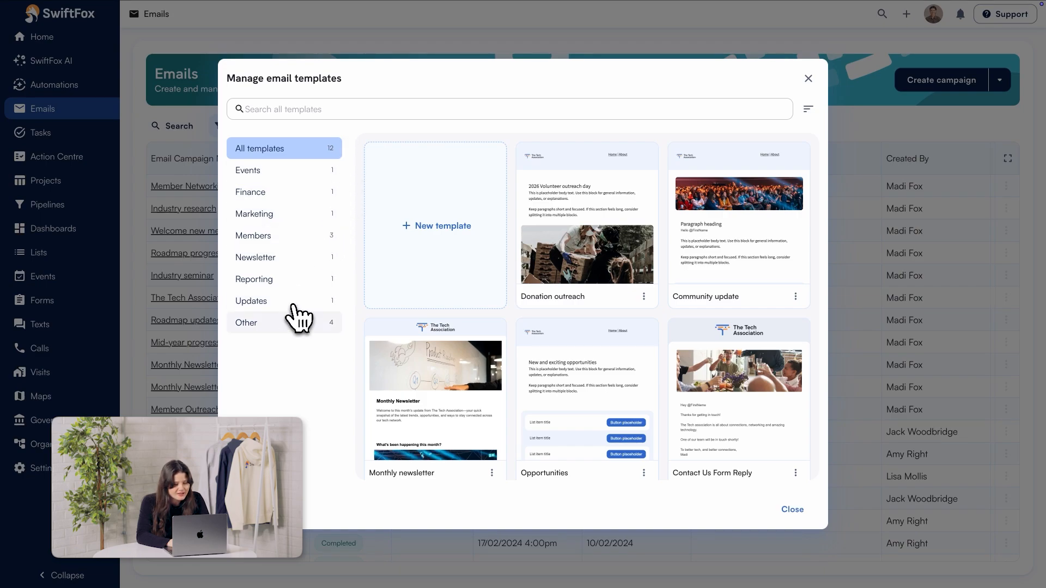
# Step: Open the Donation outreach template from the Other category for editing
pyautogui.click(289, 326)
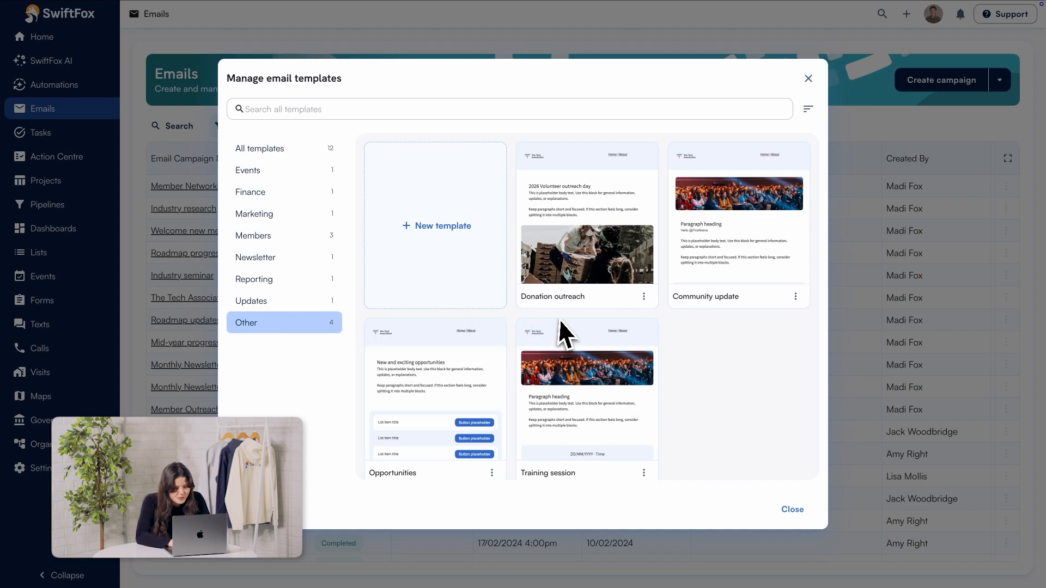
pyautogui.click(643, 296)
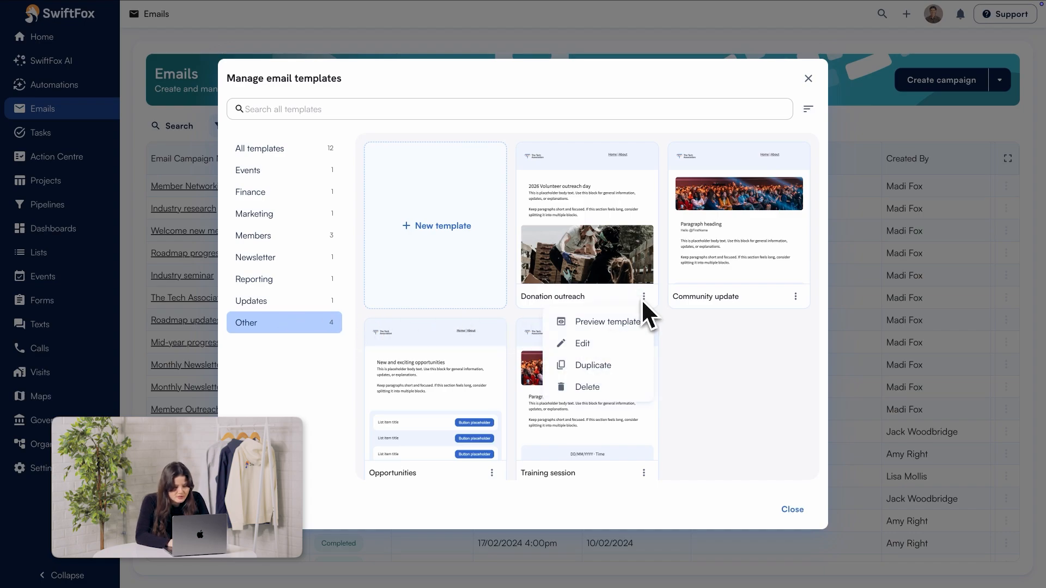
pyautogui.click(614, 352)
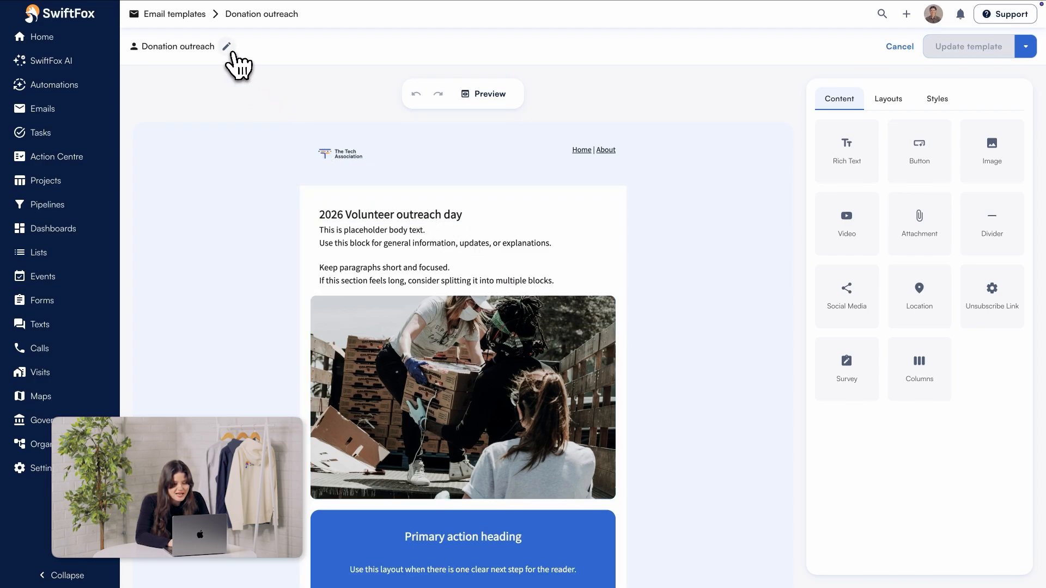
# Step: Add the Donors tag to the Donation outreach template's details and update the template
pyautogui.click(227, 47)
pyautogui.click(454, 327)
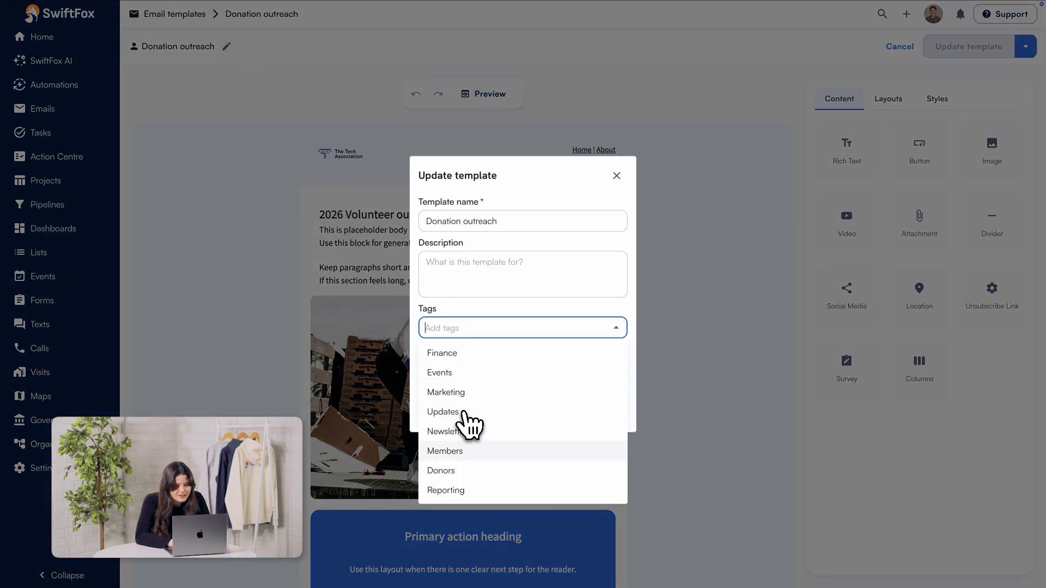
pyautogui.click(465, 472)
pyautogui.click(600, 413)
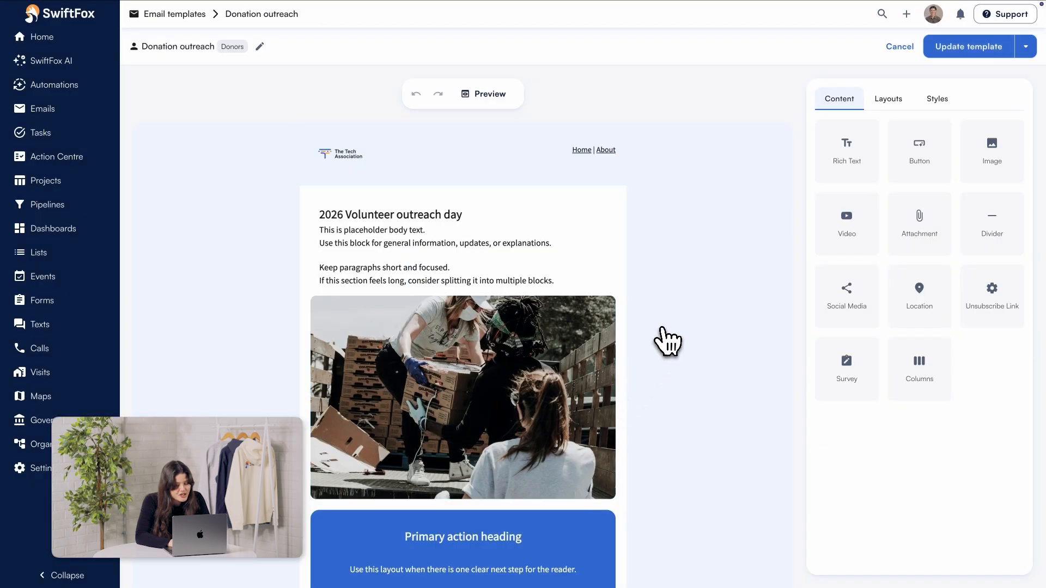
pyautogui.click(951, 49)
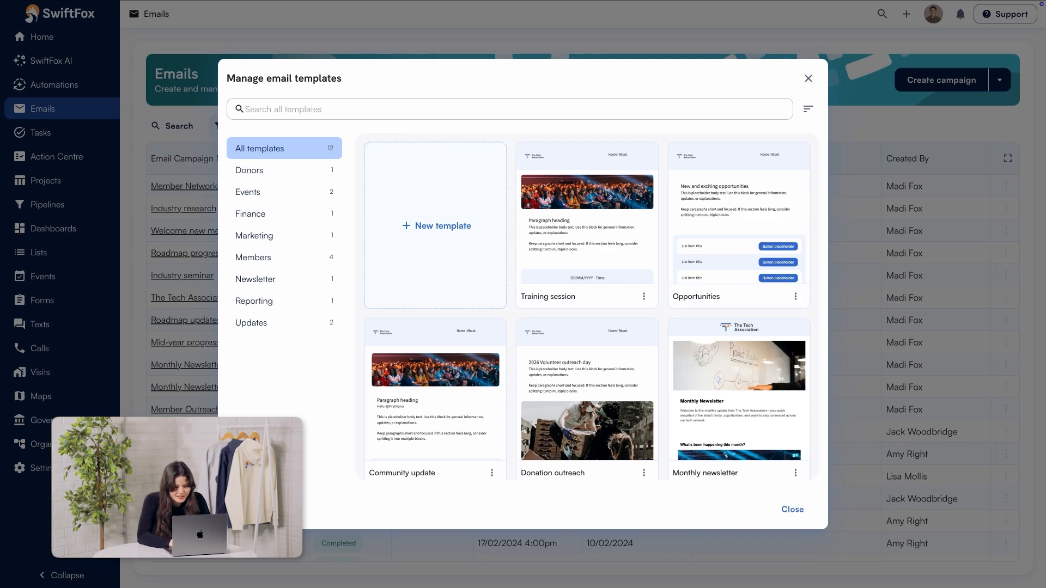
# Step: Delete the Form Reply template from the Members category
pyautogui.click(277, 256)
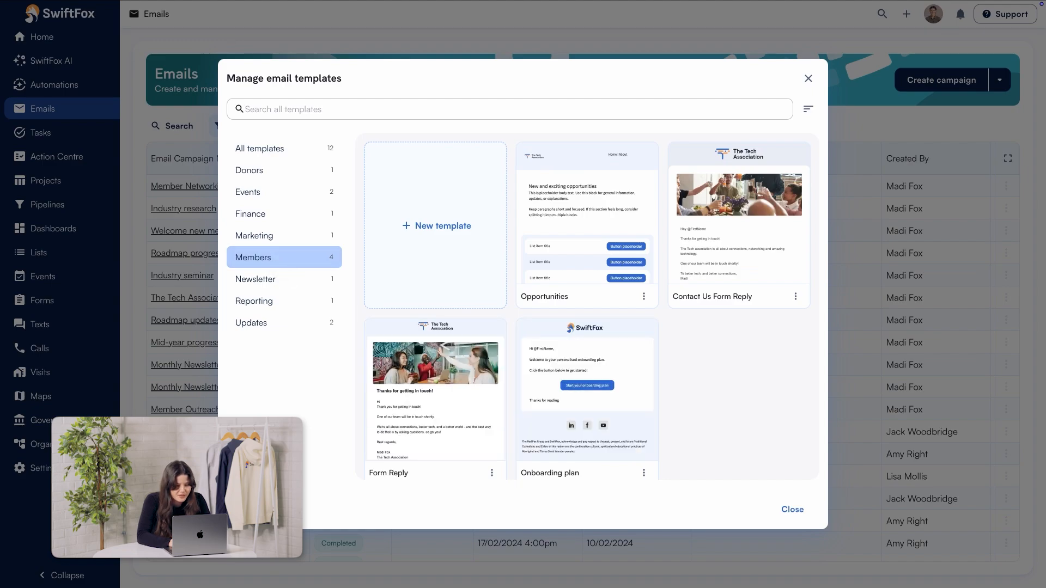
pyautogui.scroll(-1, 484, 415)
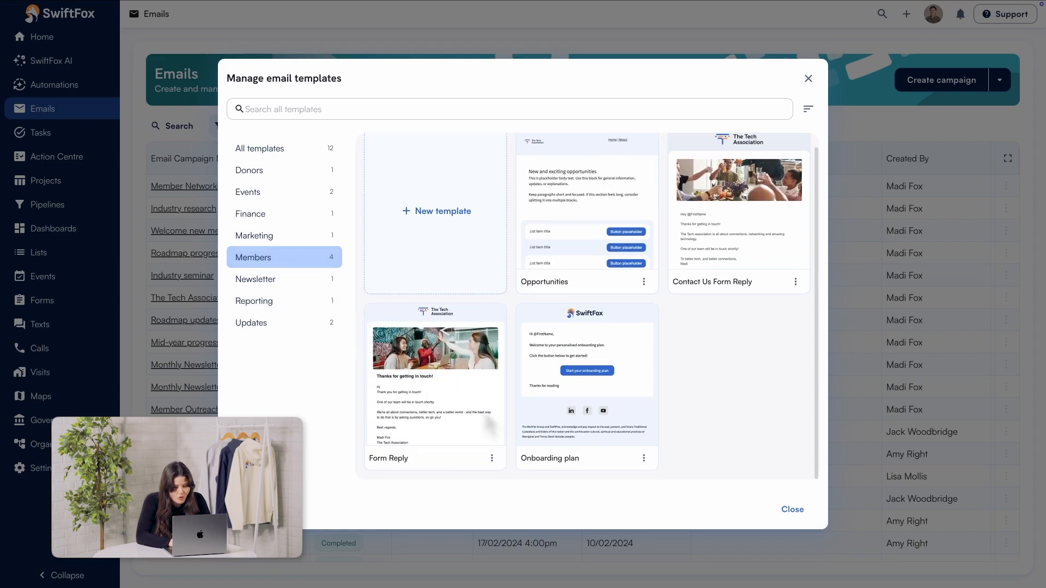
pyautogui.click(492, 459)
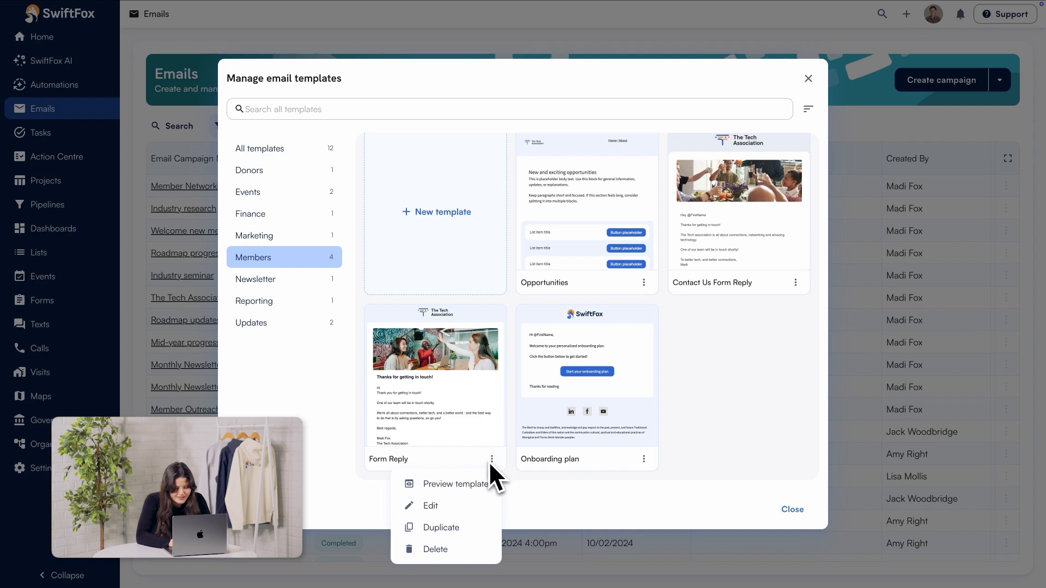
pyautogui.click(441, 549)
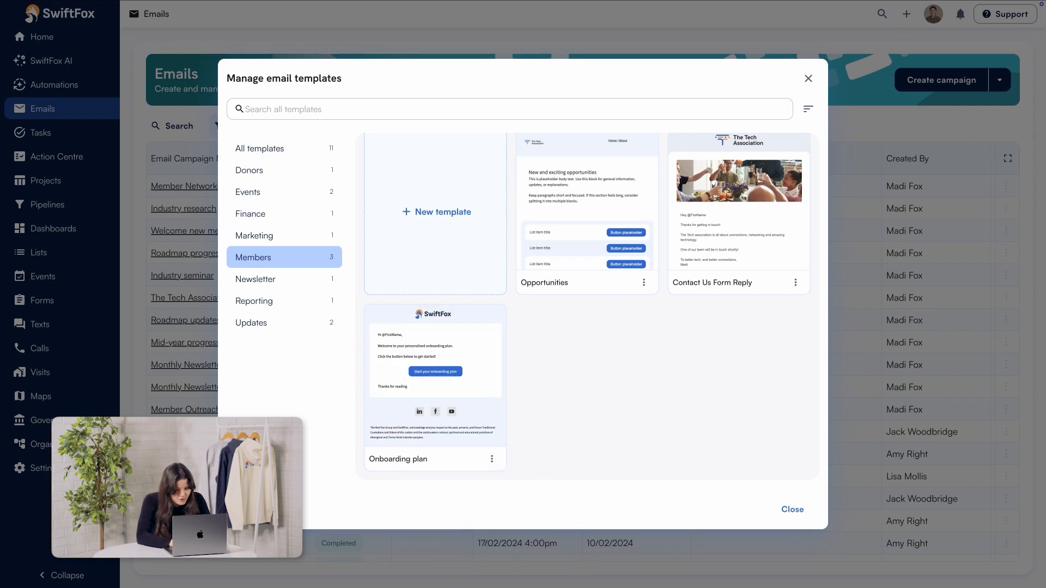
pyautogui.scroll(1, 588, 307)
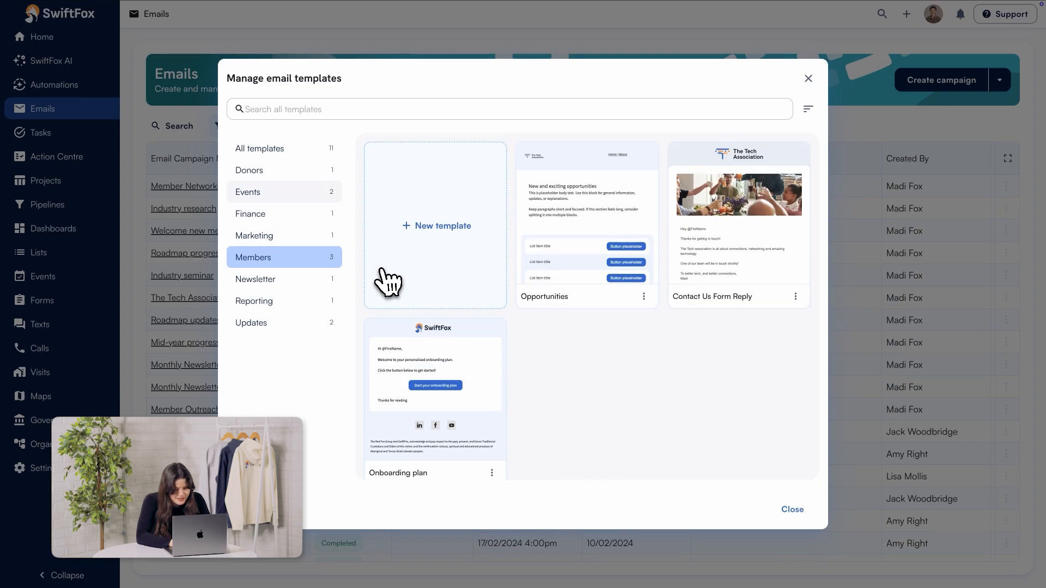
# Step: Open the Donation outreach template from the Donors category for editing and change its heading to "2027 Volunteer outreach day"
pyautogui.click(286, 177)
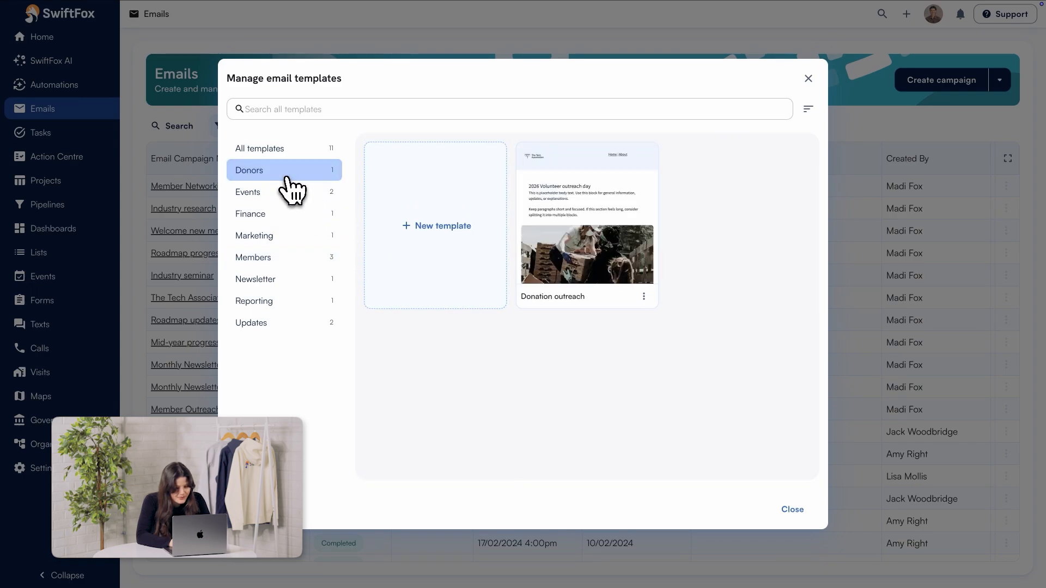
pyautogui.click(644, 297)
pyautogui.click(604, 346)
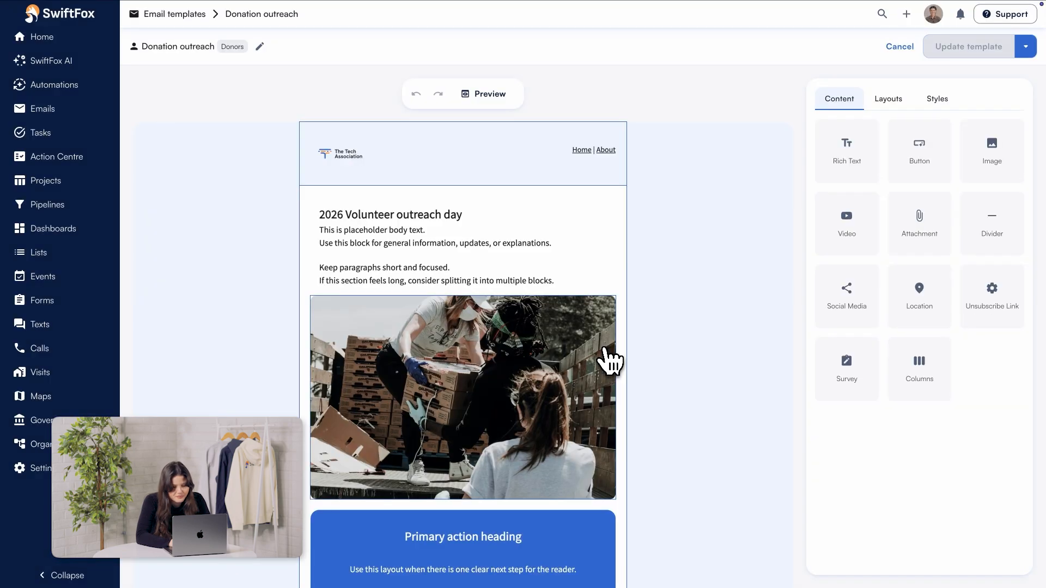
pyautogui.click(344, 214)
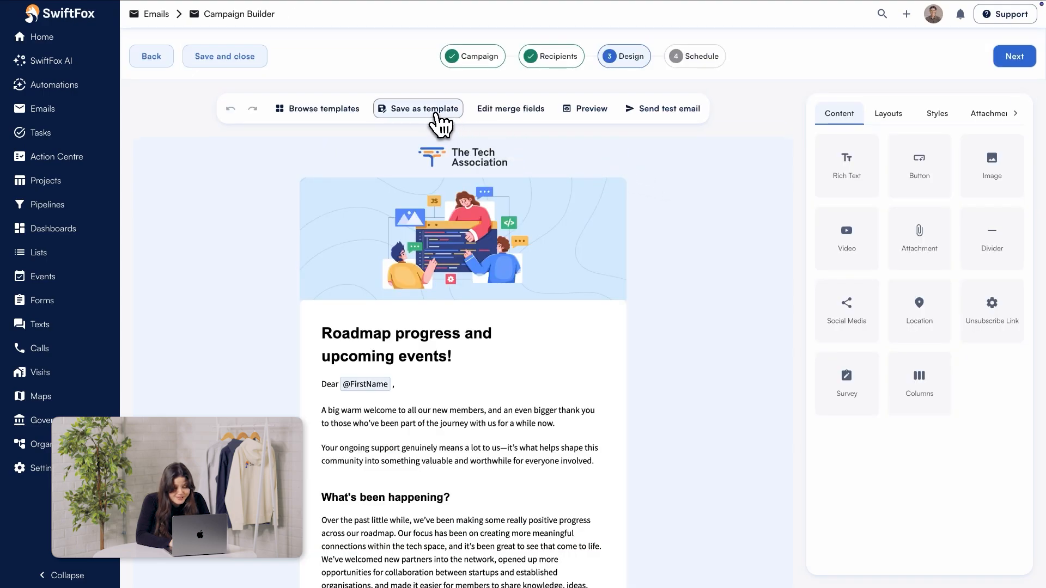
# Step: Save the roadmap campaign's design as a template named "Product updates" with the Updates tag
pyautogui.click(434, 112)
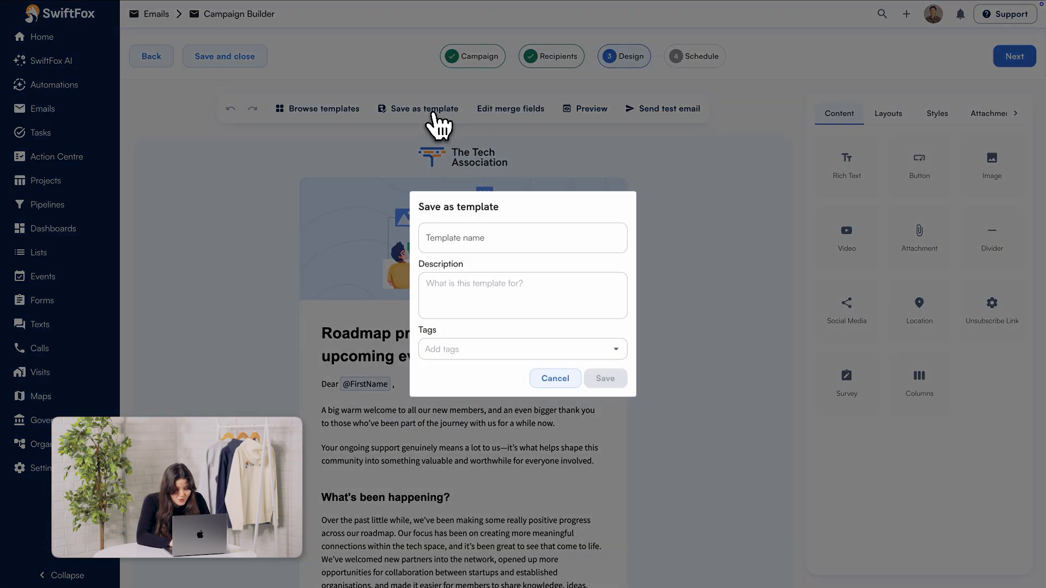
pyautogui.click(505, 237)
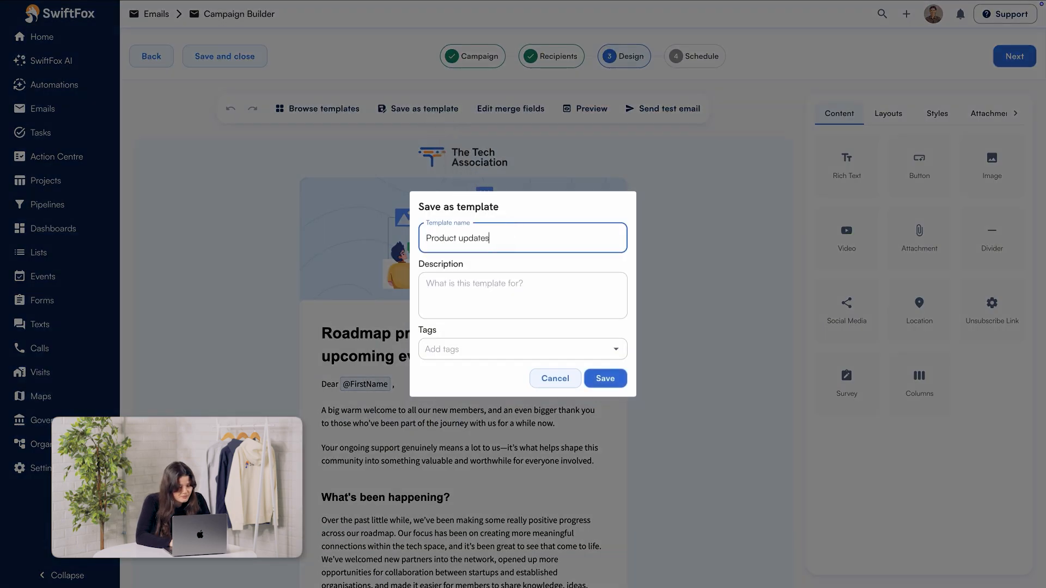
pyautogui.click(493, 349)
pyautogui.click(485, 432)
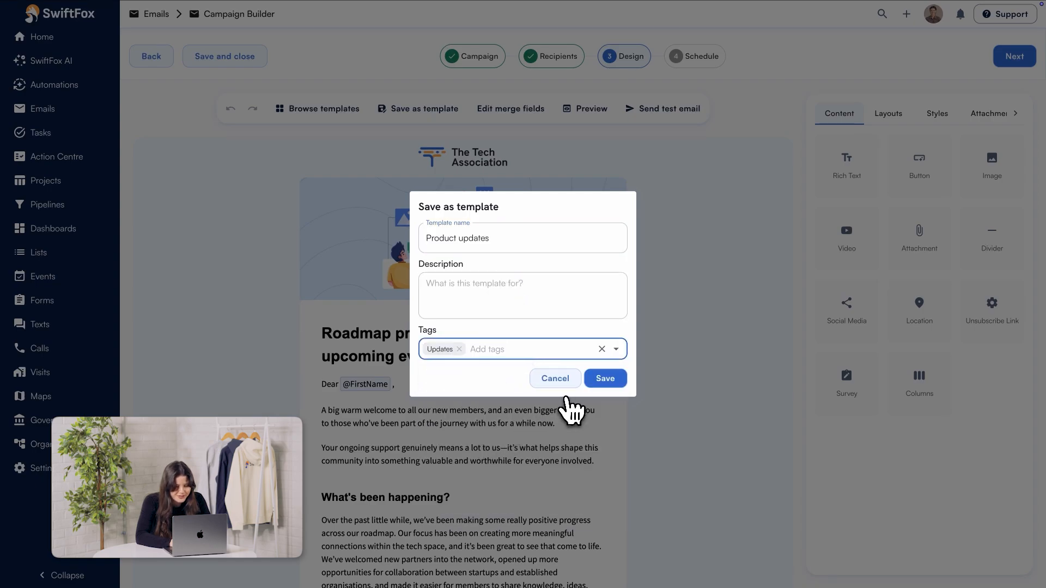
pyautogui.click(604, 378)
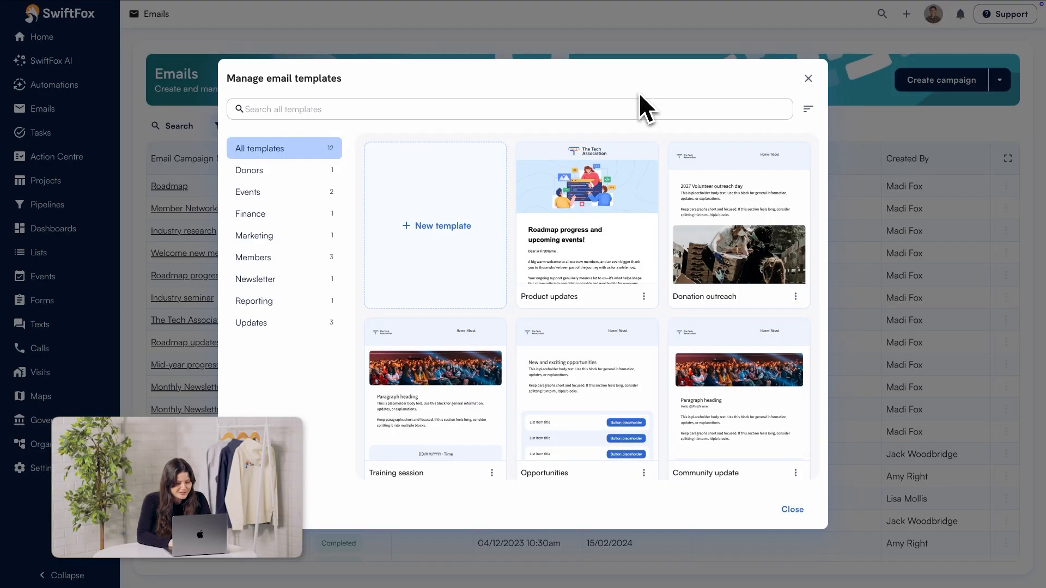
# Step: Preview the Monthly newsletter template from the Newsletter category and look through its full content down to the footer
pyautogui.click(279, 281)
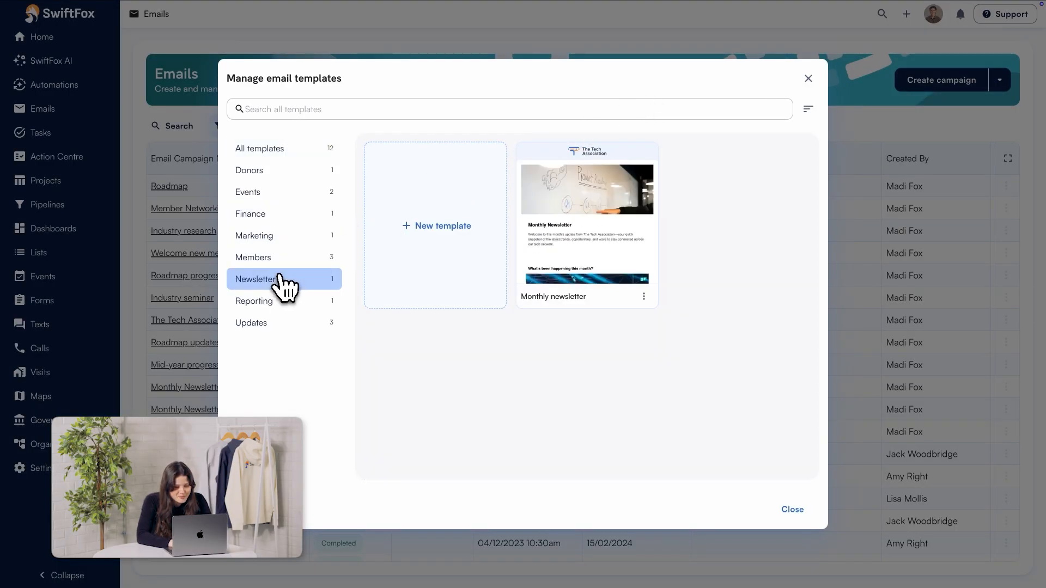
pyautogui.click(643, 296)
pyautogui.click(636, 320)
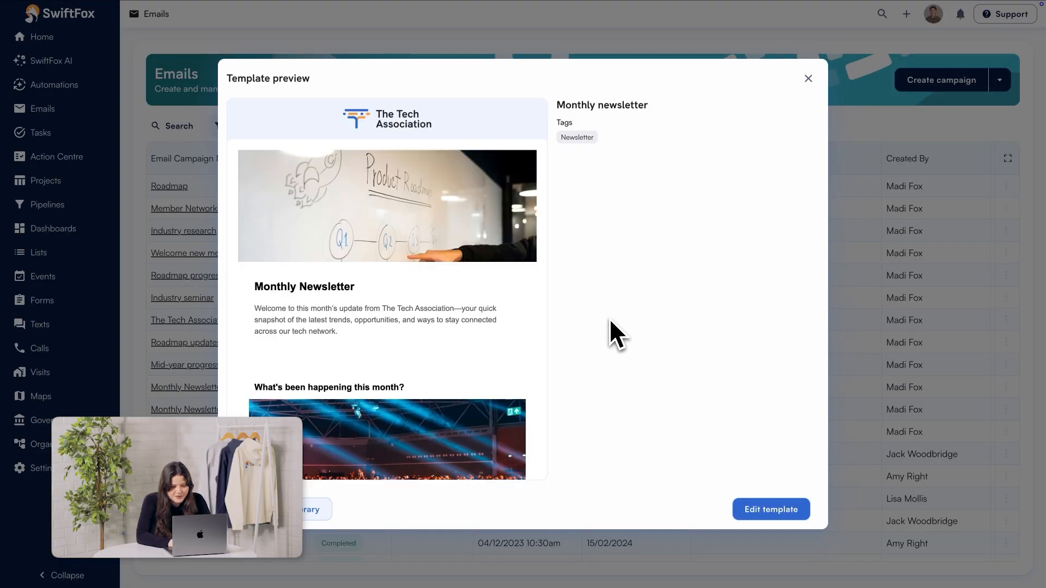
pyautogui.scroll(-6, 455, 326)
pyautogui.scroll(-5, 449, 327)
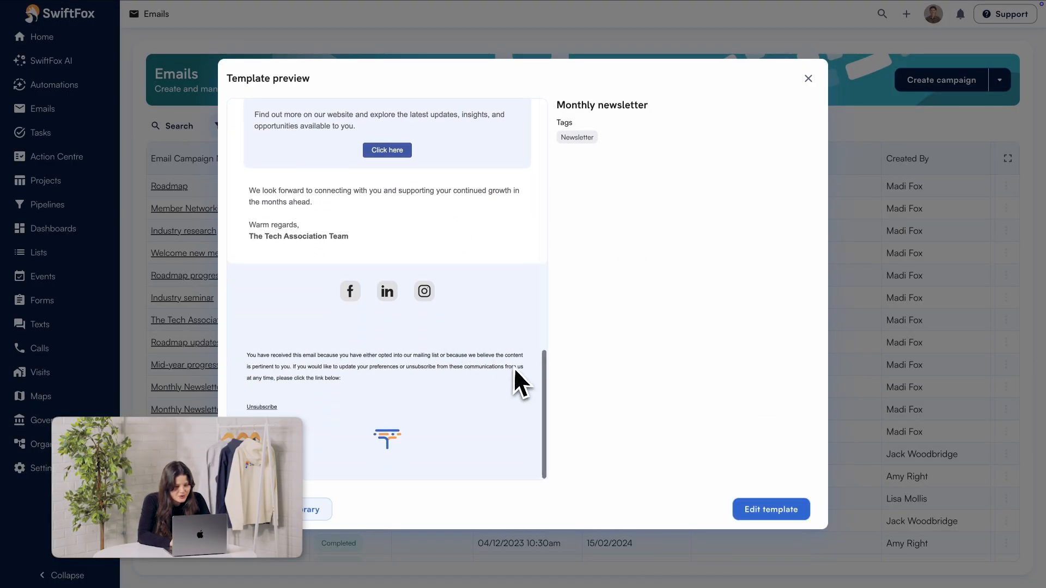
# Step: Open the previewed Monthly newsletter template for editing and open its template details
pyautogui.click(765, 510)
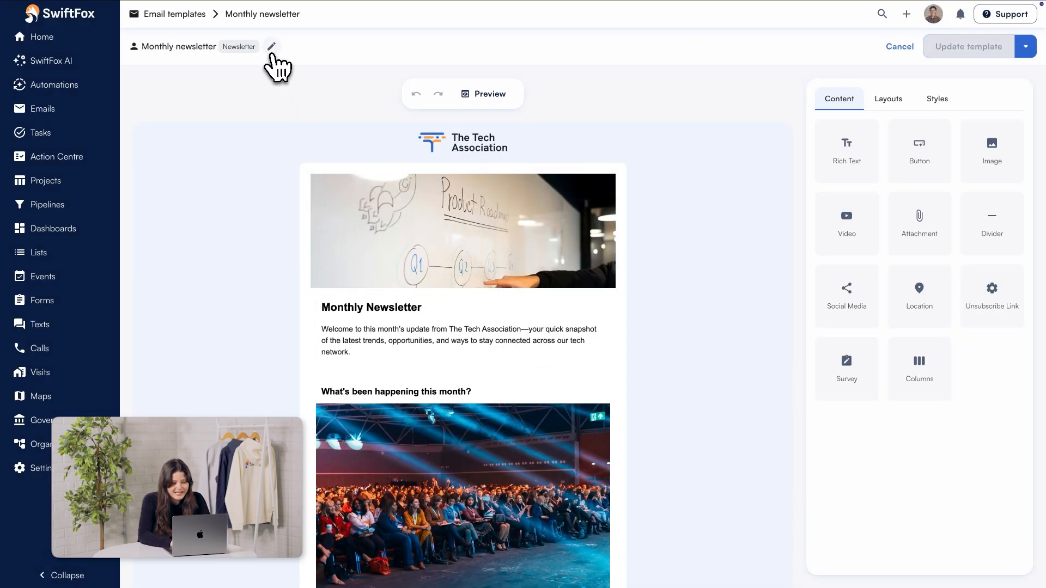
pyautogui.click(271, 48)
pyautogui.click(513, 330)
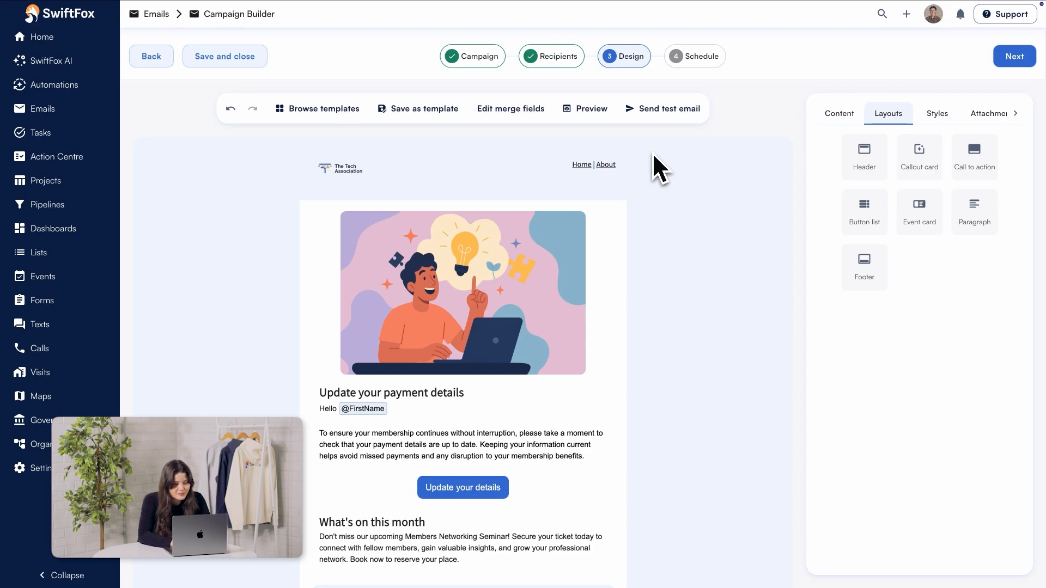
# Step: Save the payment details campaign's design as a template named "Reminders" with the Updates tag
pyautogui.click(434, 109)
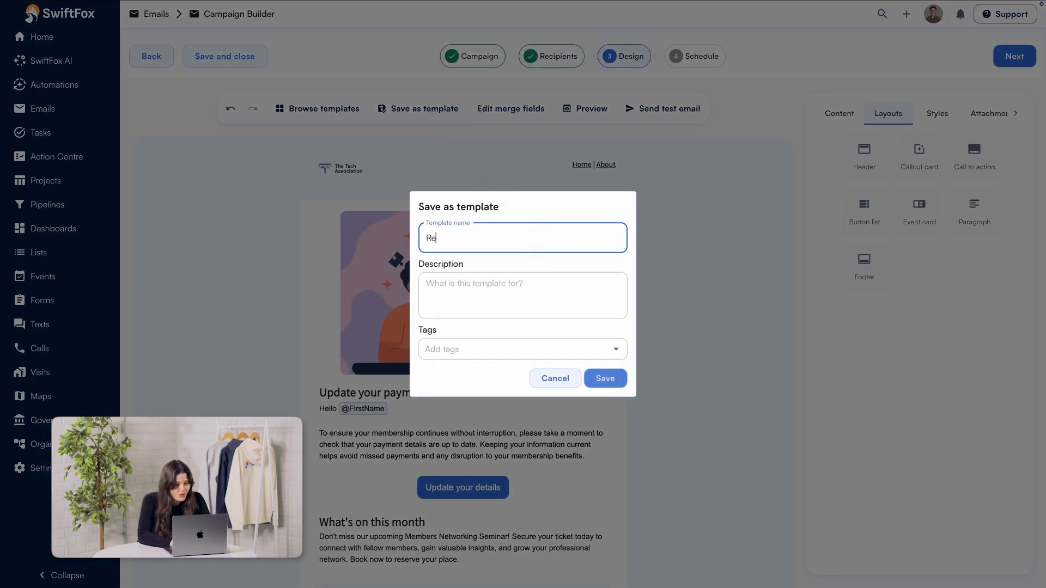
pyautogui.write('Reminders')
pyautogui.click(544, 349)
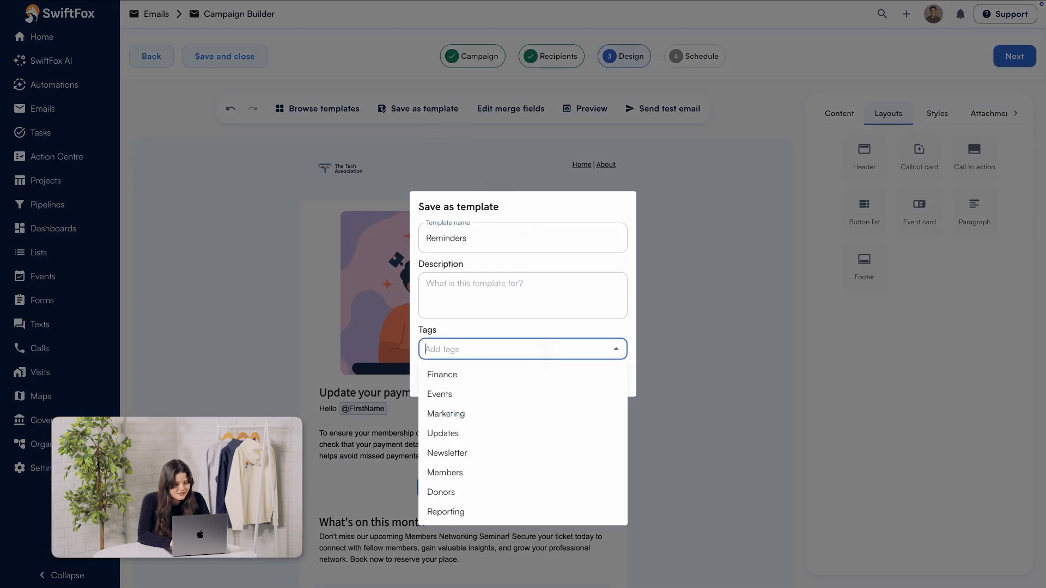
pyautogui.click(526, 433)
pyautogui.click(605, 380)
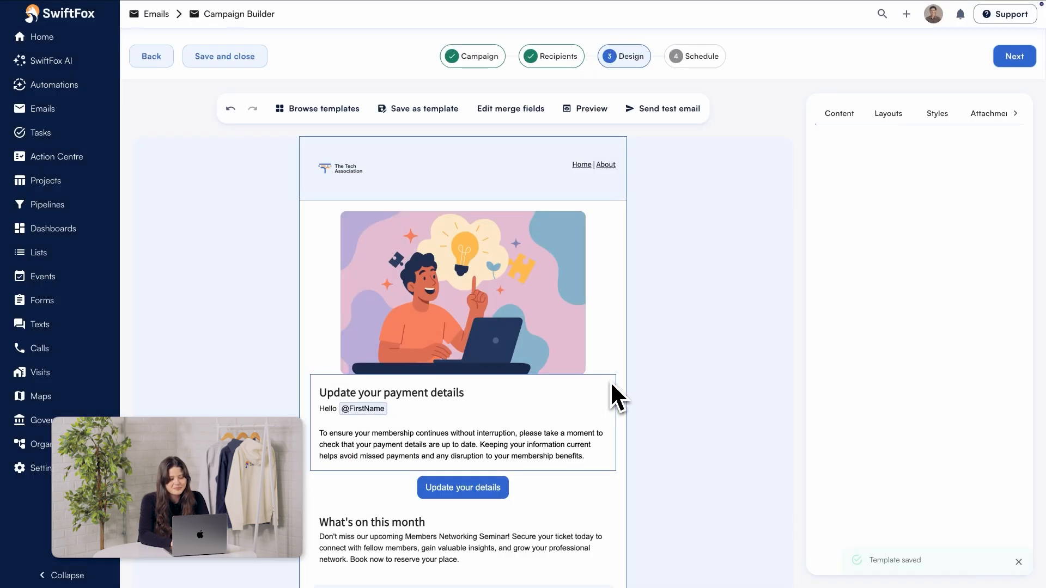